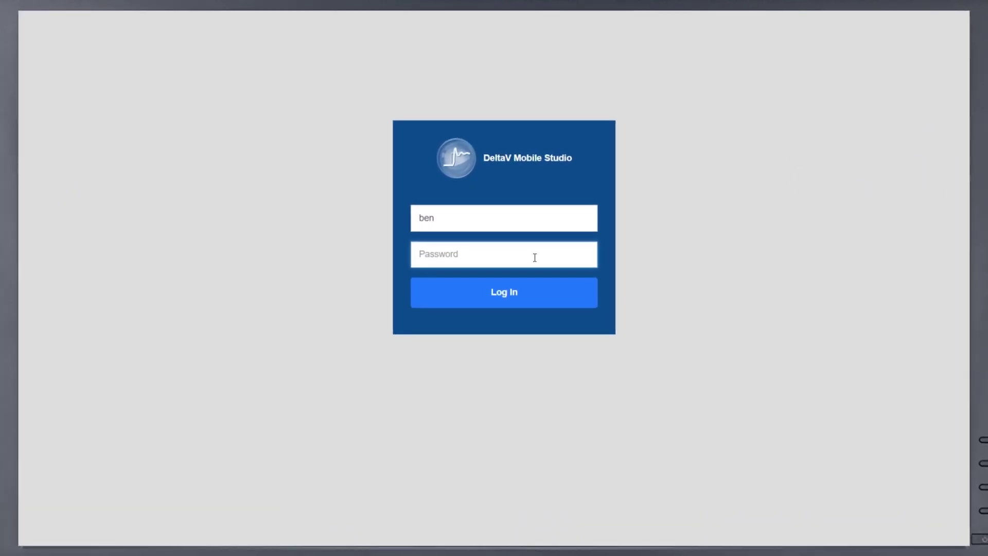
text(pas)
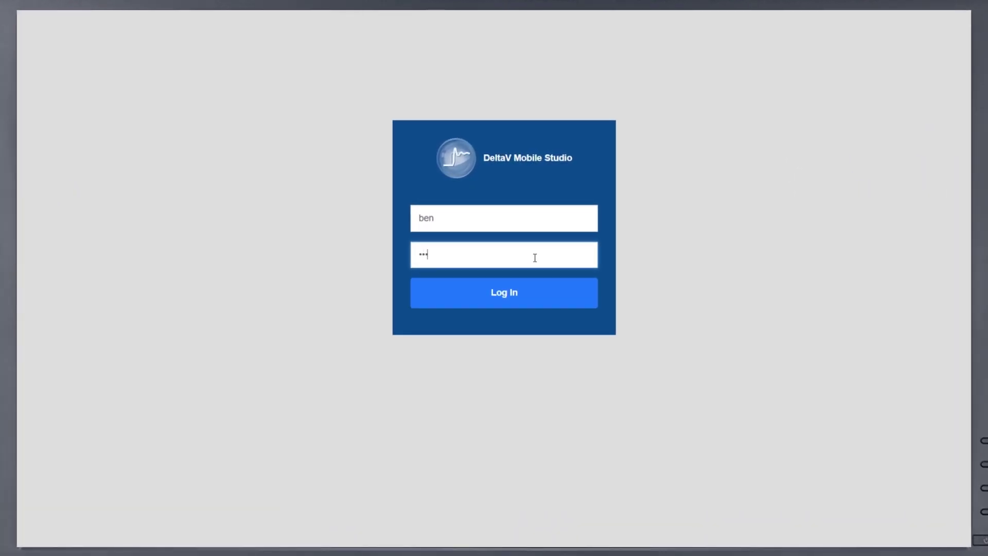
text(sword)
Submit the password to log in and reach the watch and alarm lists page.
key(Return)
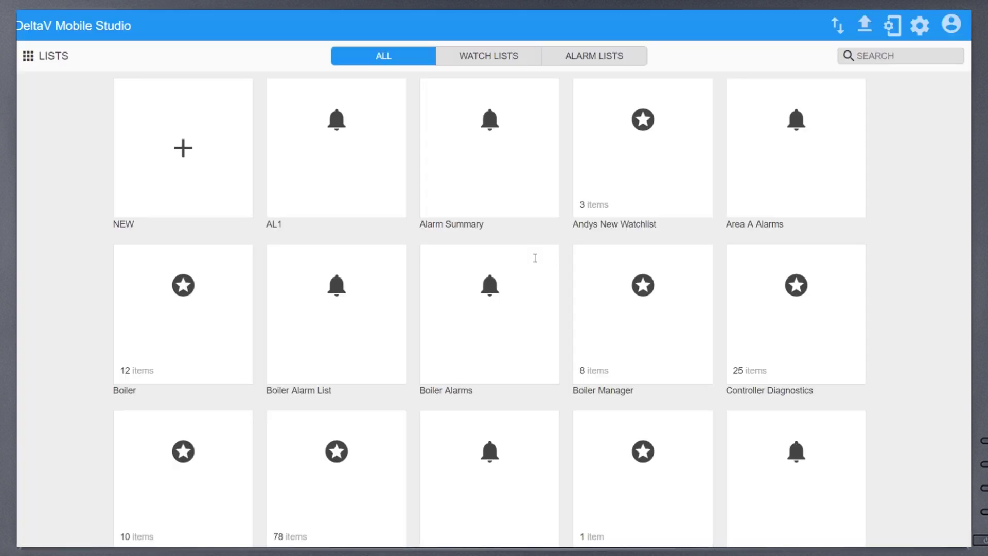
Open the Boiler Alarms list properties to show its users' notification table.
click(488, 286)
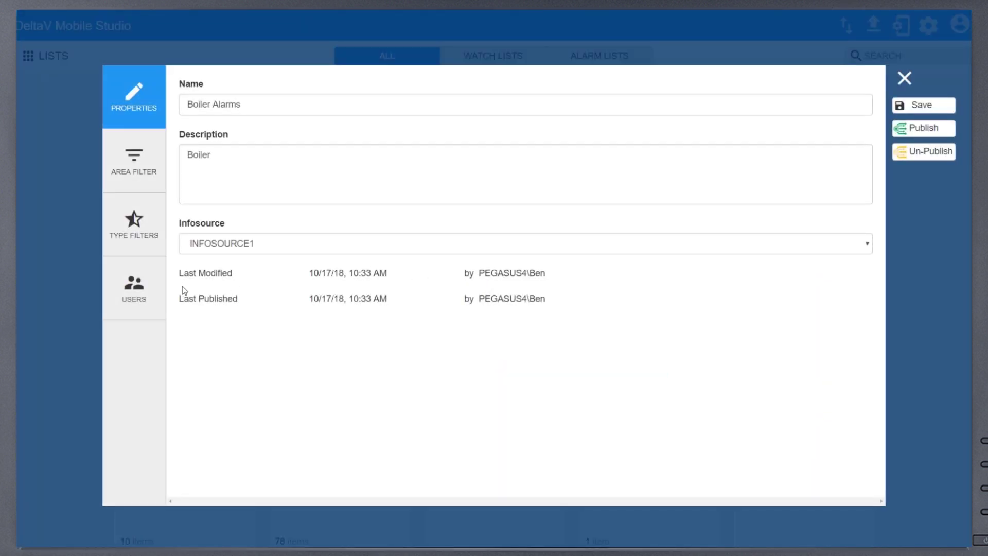
click(150, 294)
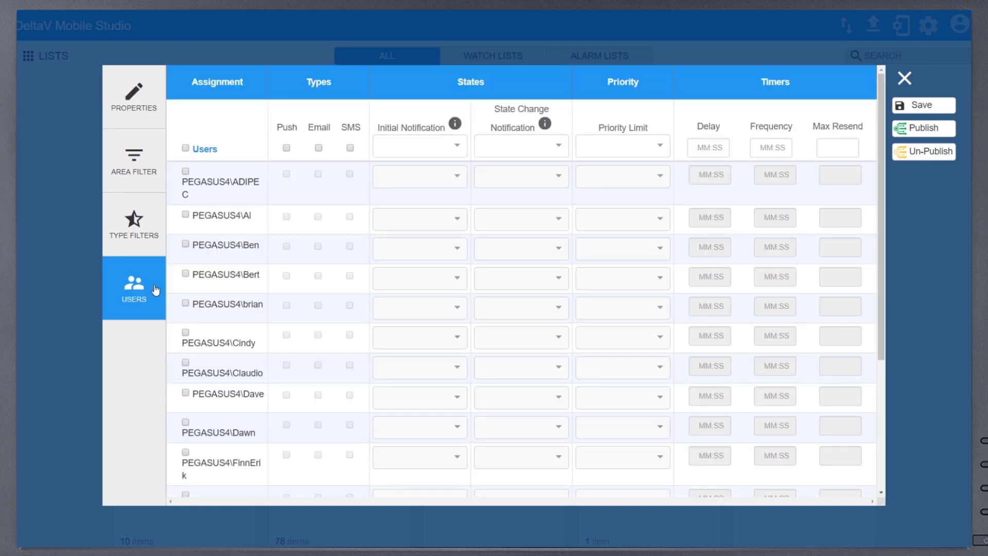
Assign Ben and Bert to Boiler Alarms, each with Push notifications enabled.
click(186, 244)
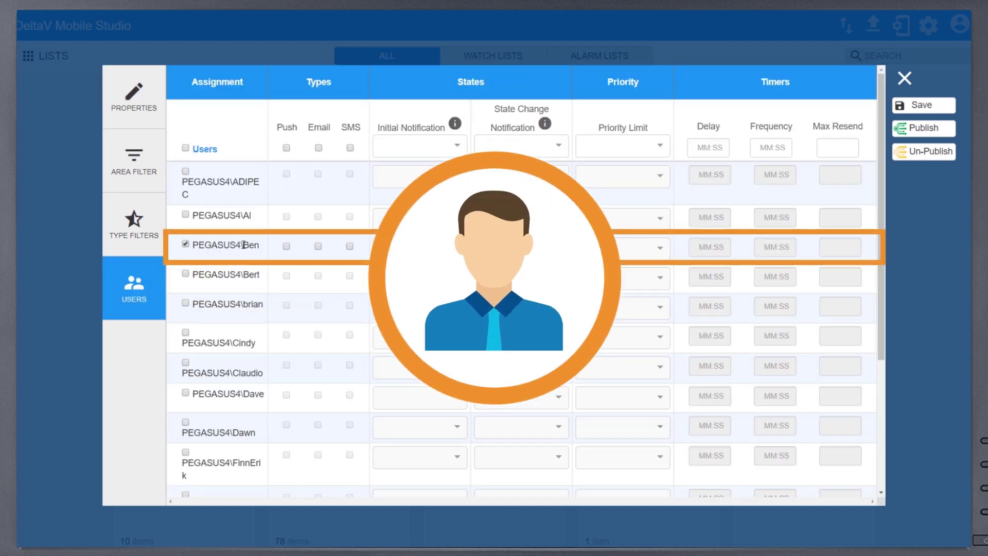
click(286, 247)
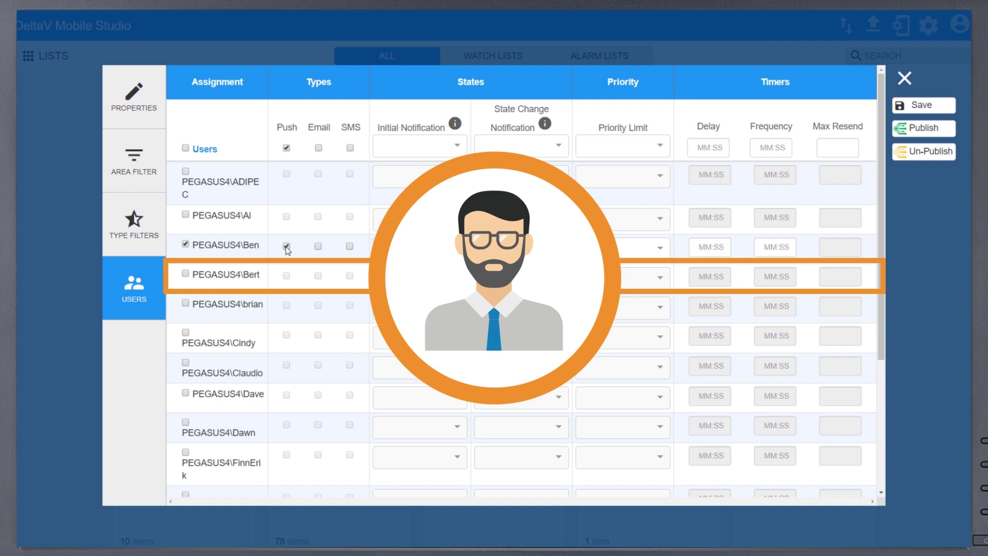
click(186, 273)
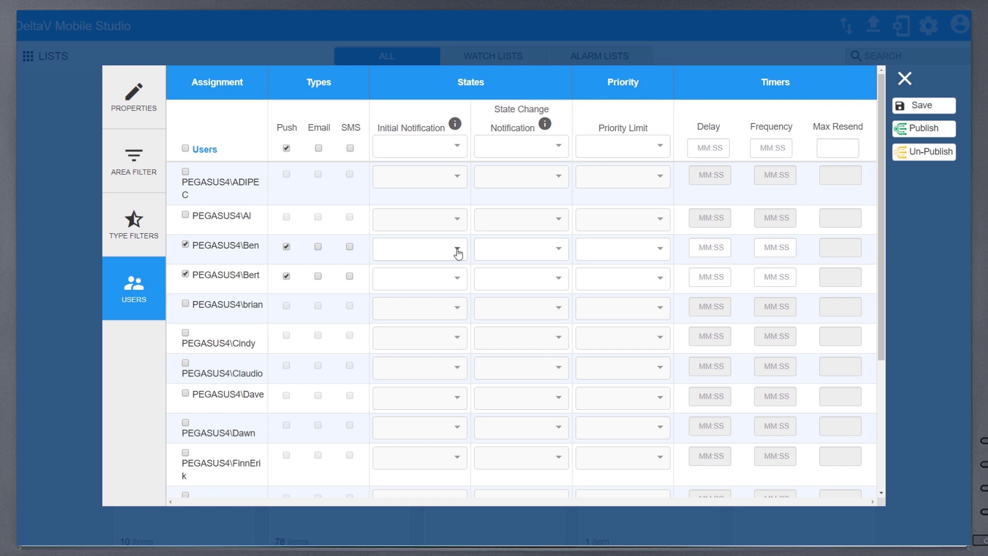
click(458, 250)
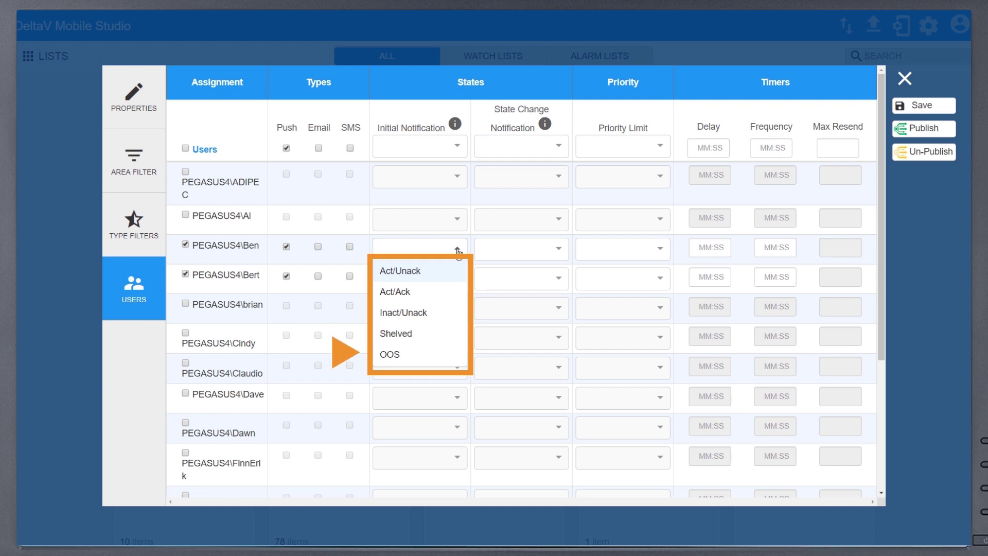
Set Ben's initial notification state to Act/Unack.
click(442, 275)
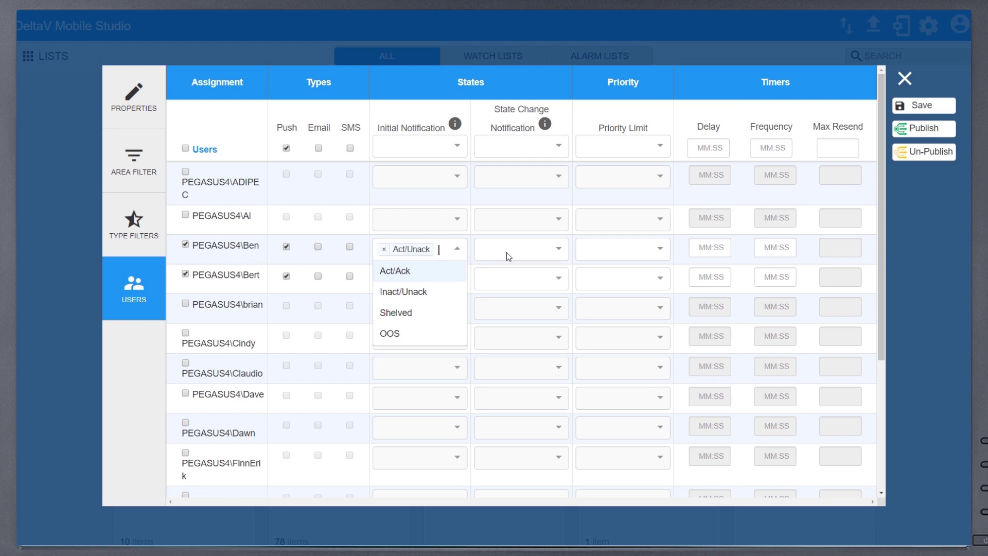
click(563, 250)
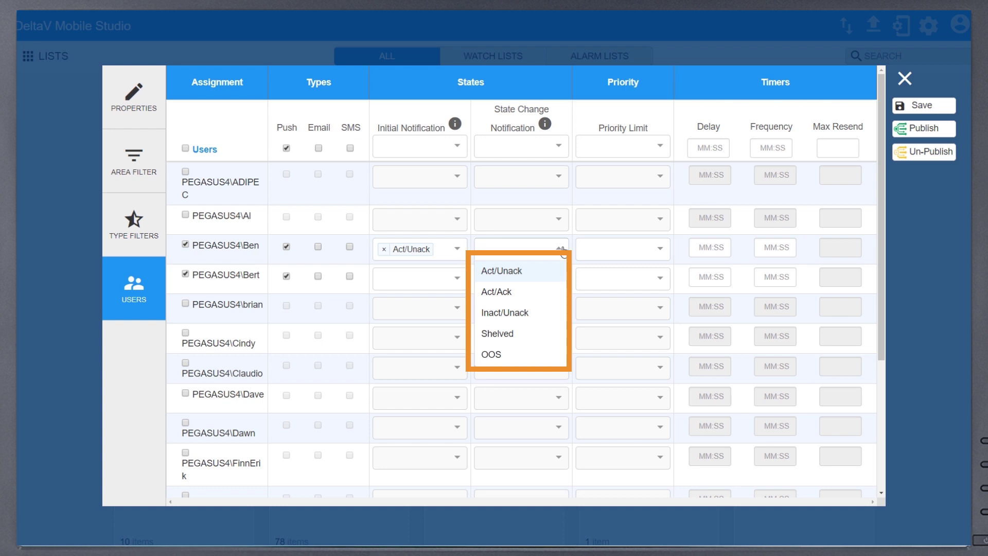
Give Ben Act/Ack and OOS state-change notifications and a WARNING priority limit.
click(539, 291)
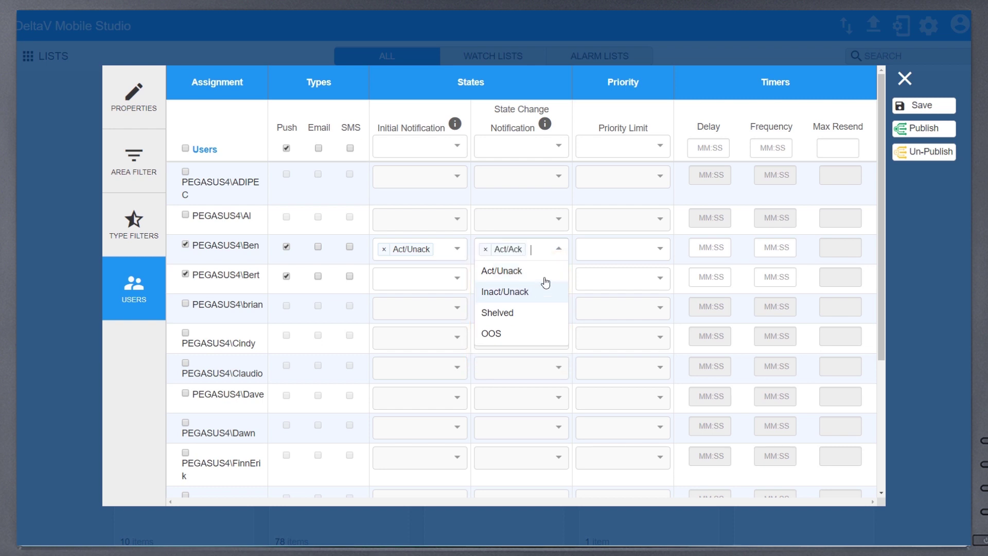
click(525, 333)
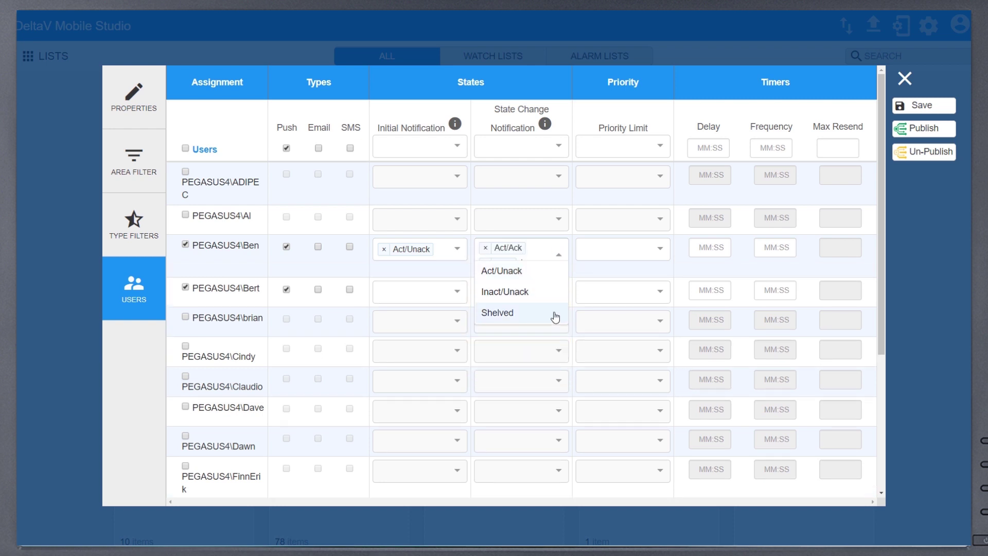
click(663, 252)
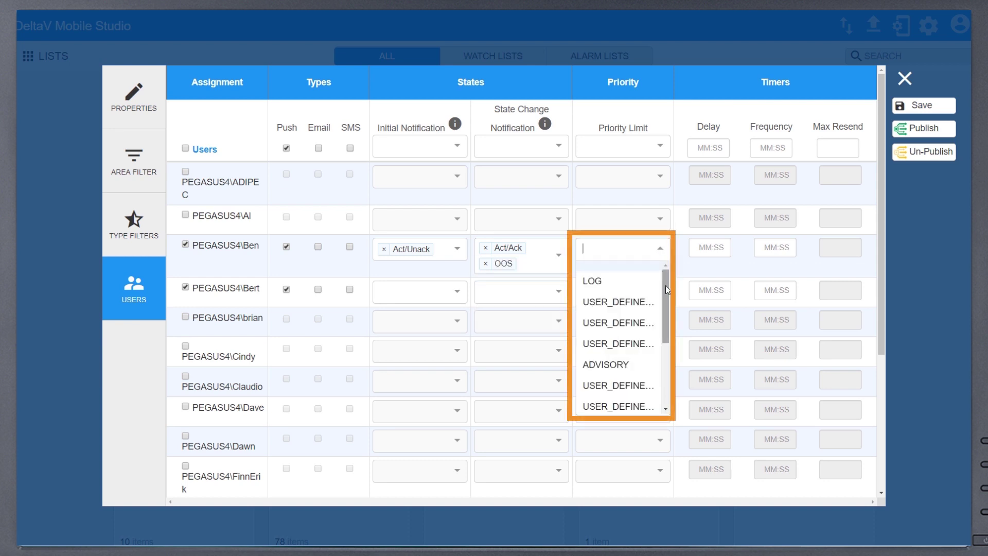
drag(666, 285, 667, 360)
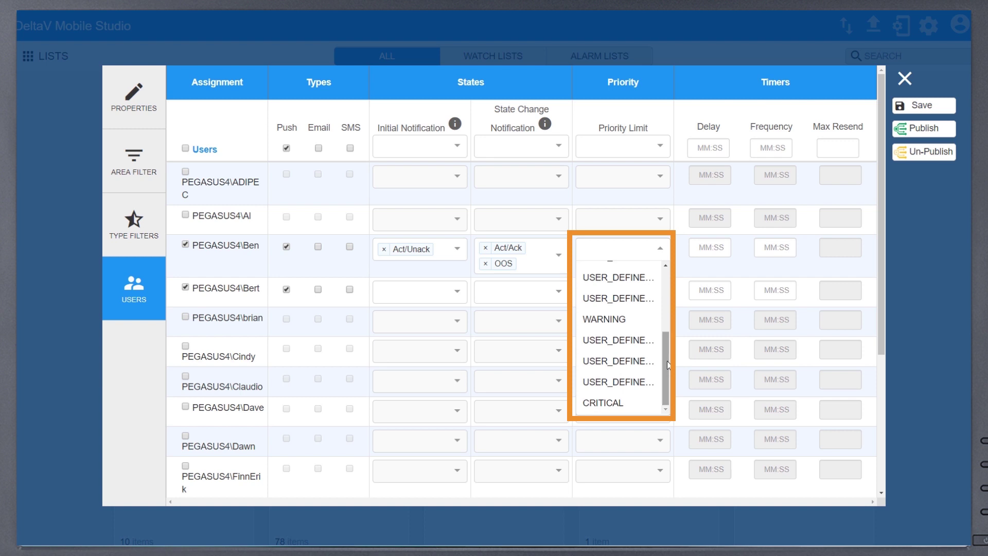
click(622, 320)
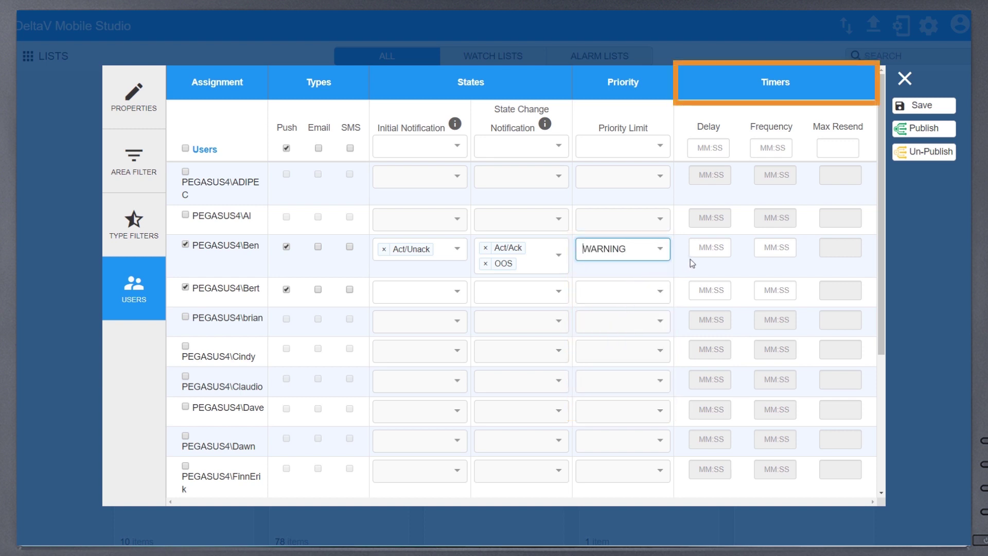
click(717, 245)
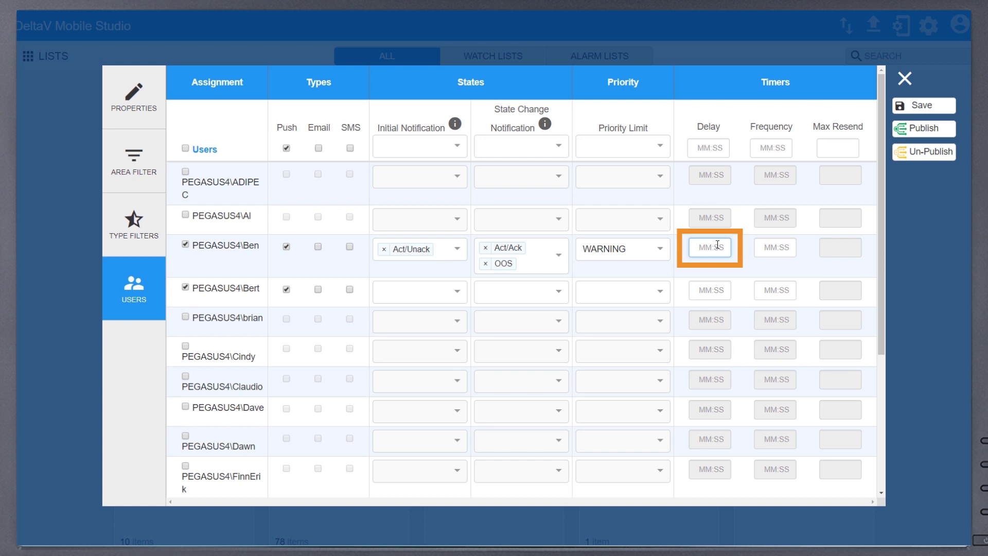
Set Ben's resend frequency to 05:00 with a maximum of 3 resends.
click(772, 244)
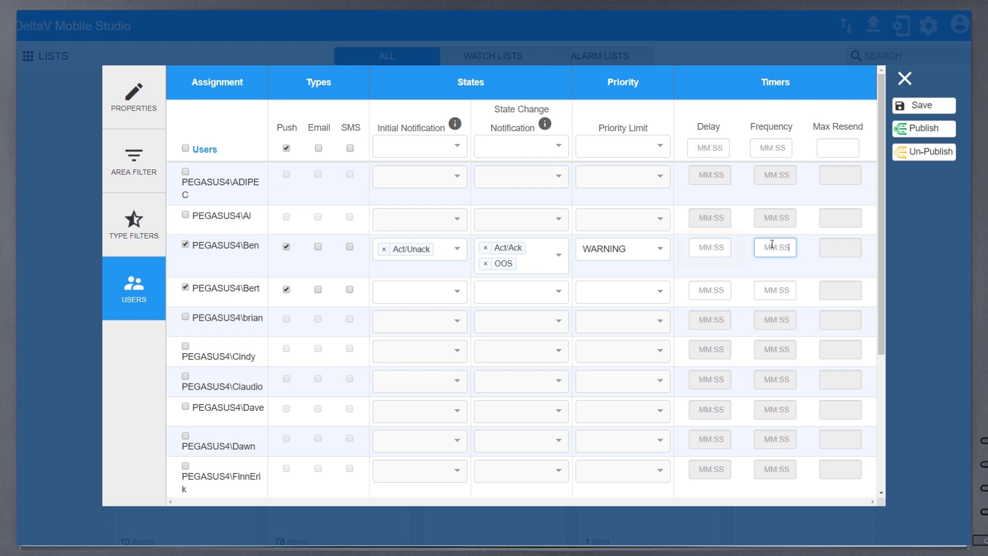
text(05:00)
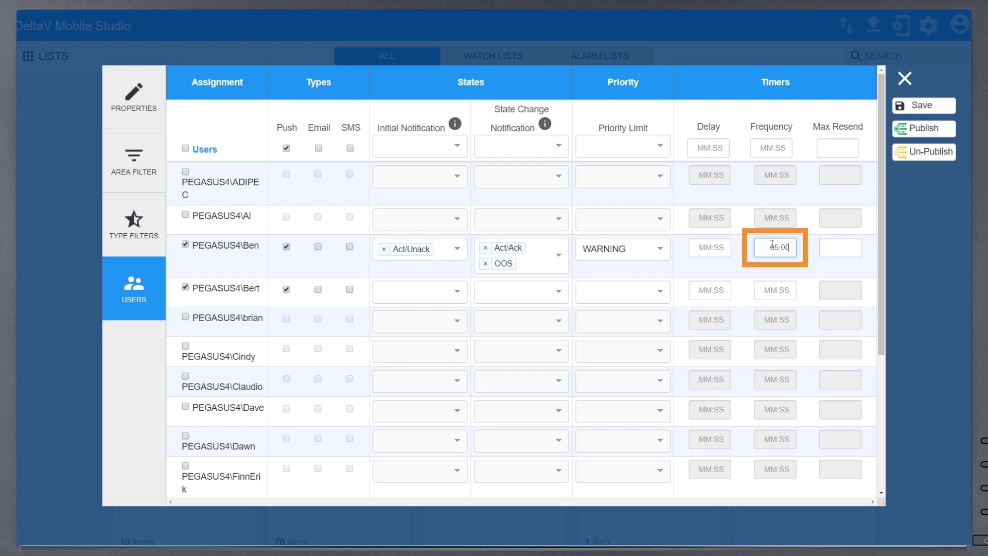
key(Tab)
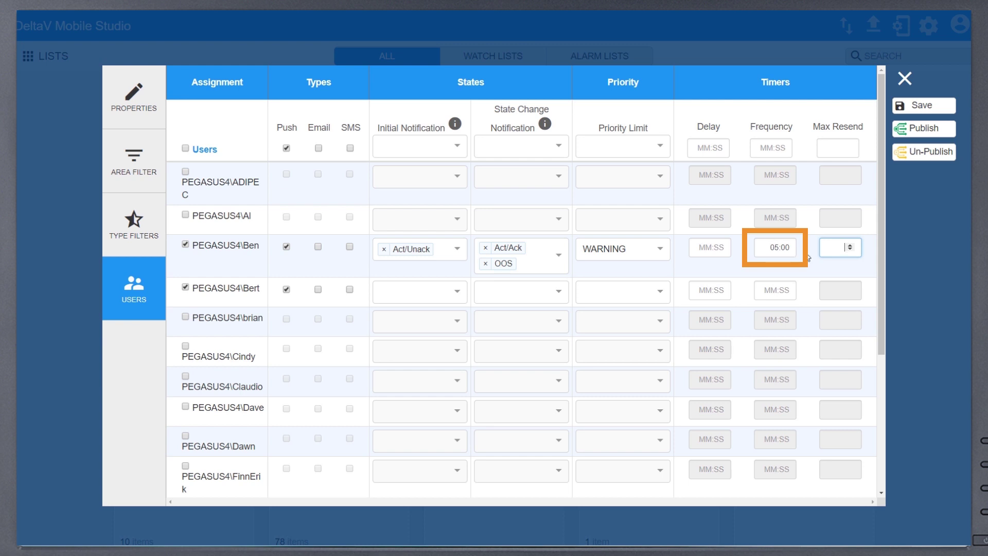
text(3)
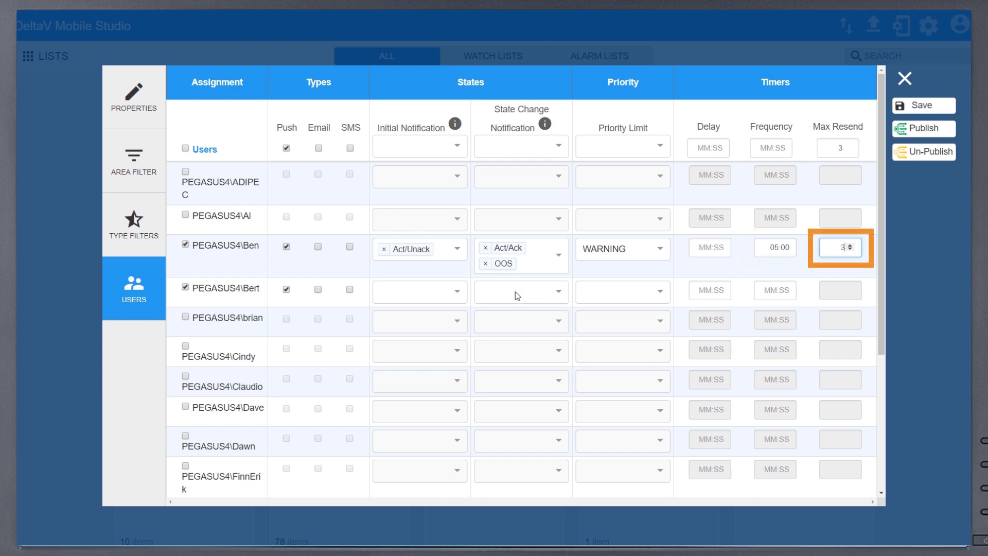
click(456, 294)
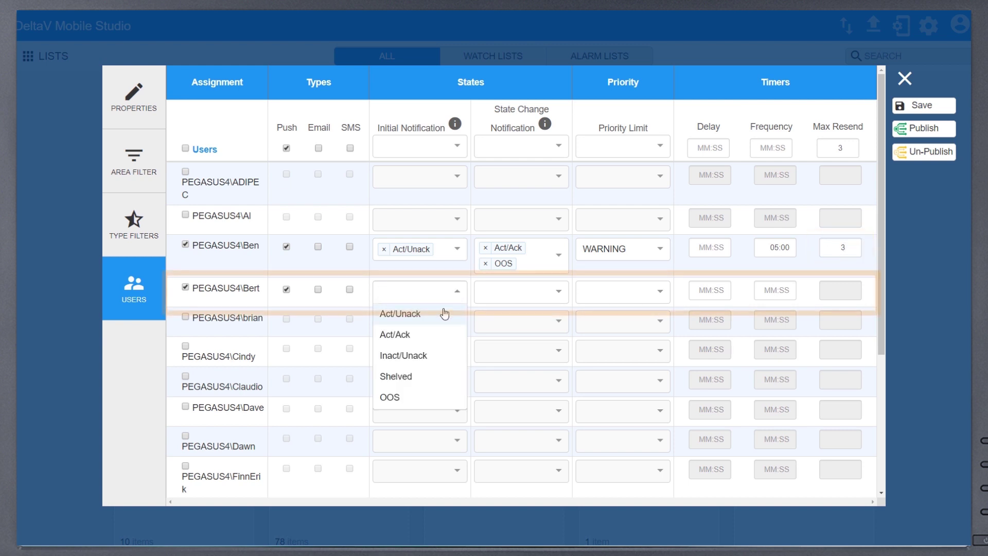
Set Bert to Act/Unack initial notification, 30:00 delay and WARNING priority limit, then save.
click(436, 314)
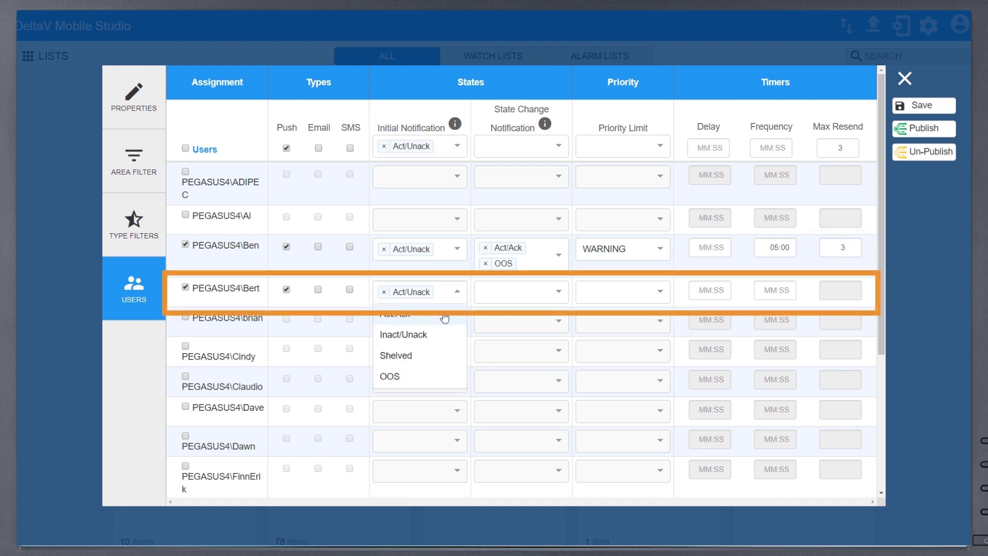
click(699, 285)
text(30:00)
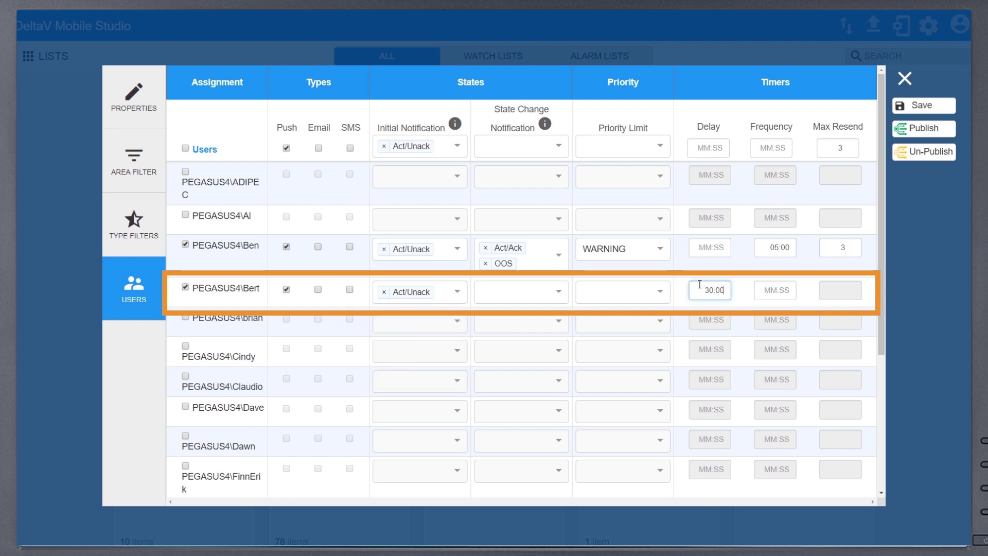
click(658, 290)
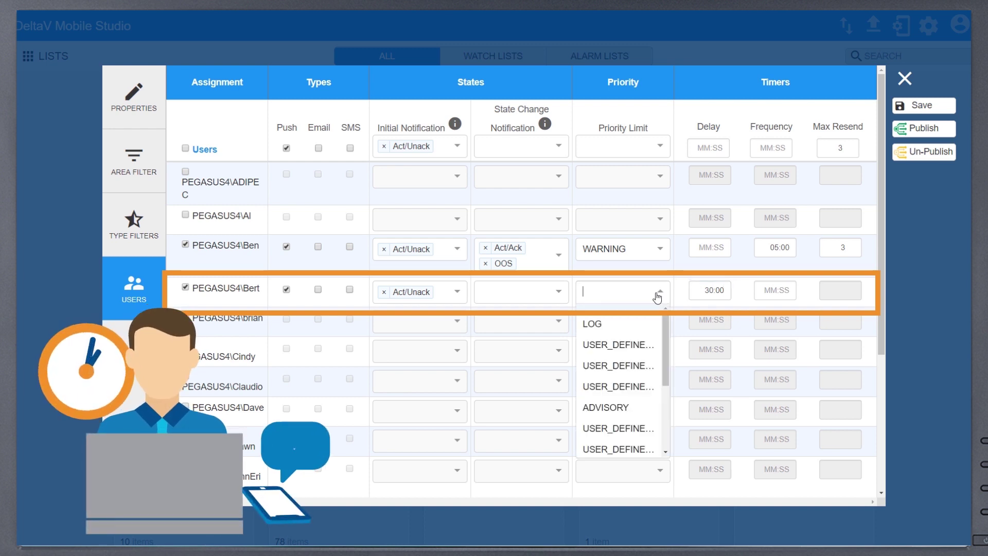
scroll(662, 325, down, 3)
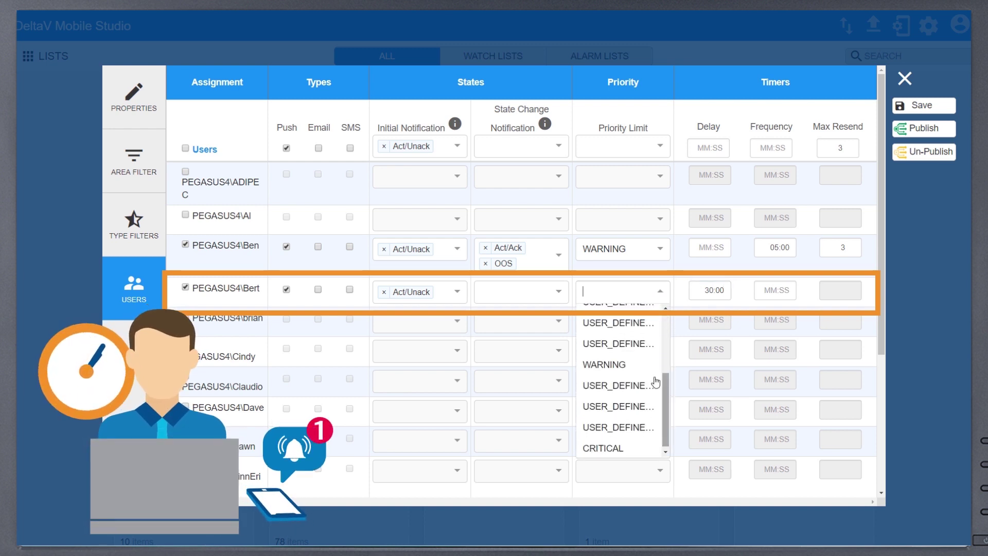
click(647, 374)
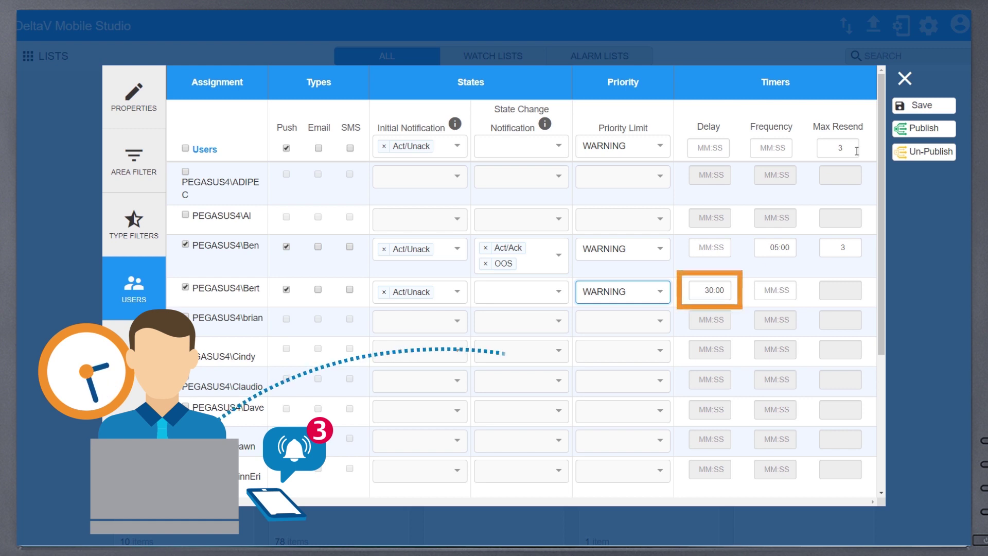
click(916, 108)
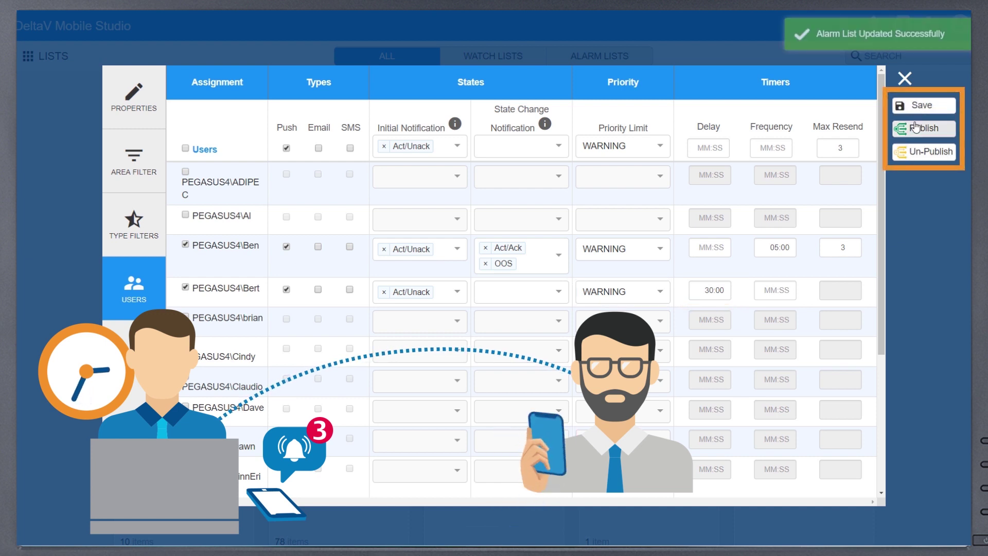
Publish the saved Boiler Alarms list.
click(917, 128)
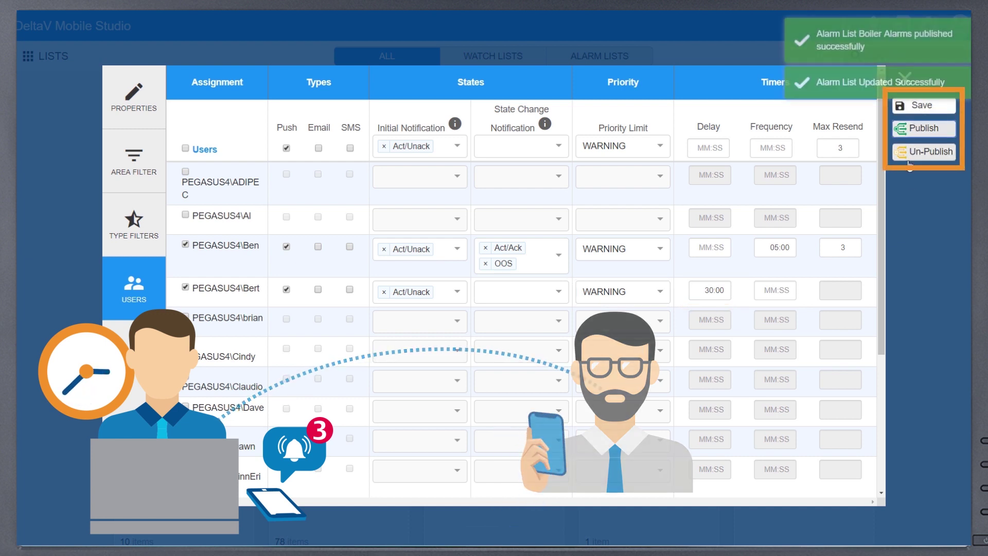